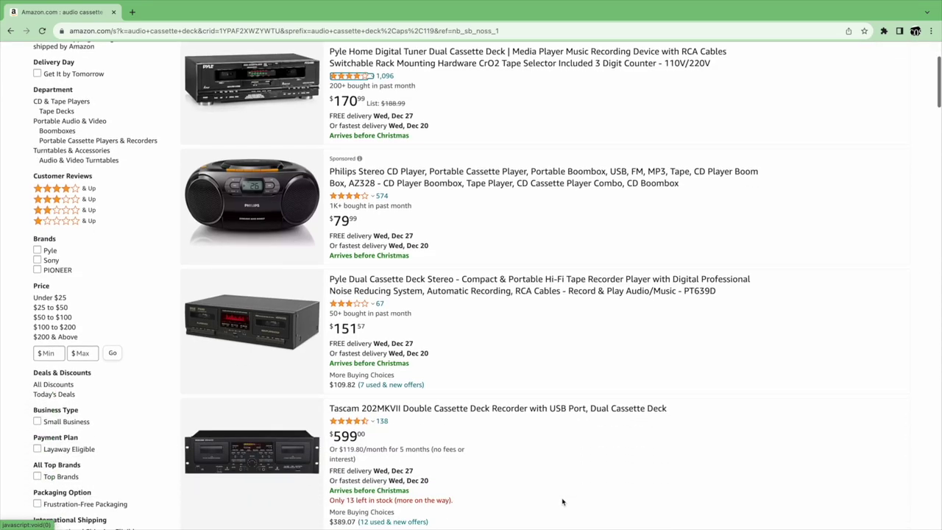
Scroll past the cassette deck results to the portable tape players and cassette-to-MP3 converters
scroll(562, 502, "down", 10)
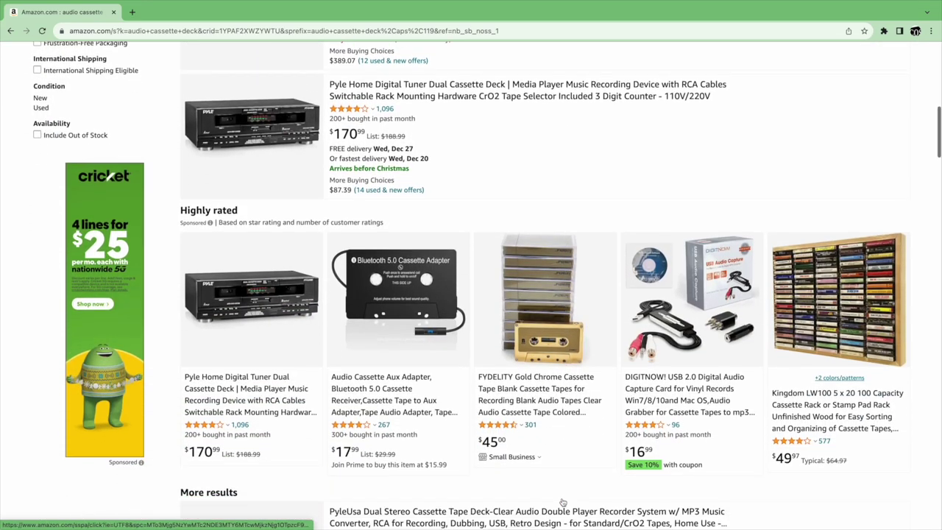
scroll(562, 502, "down", 4)
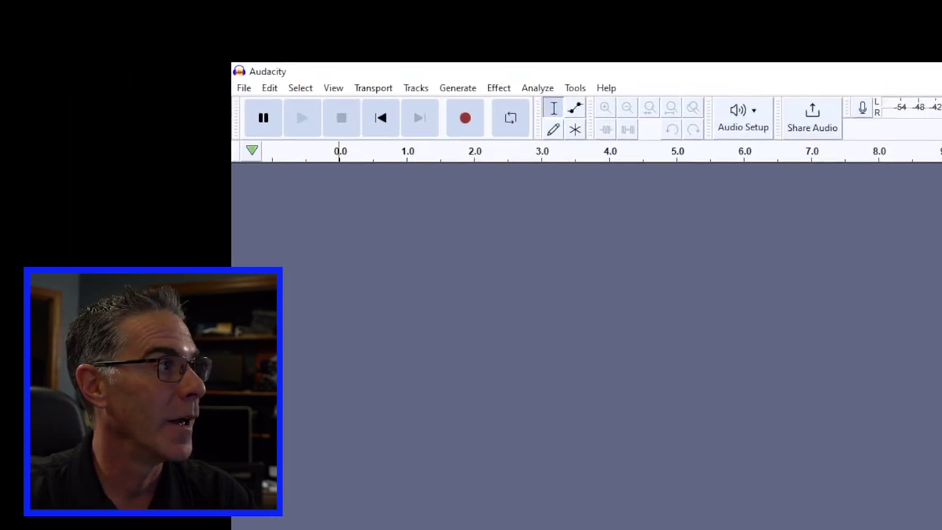
Use Save Project As to create an E:\bat mitzvah folder and save the project there as 'bat mitzvah'
left_click(243, 87)
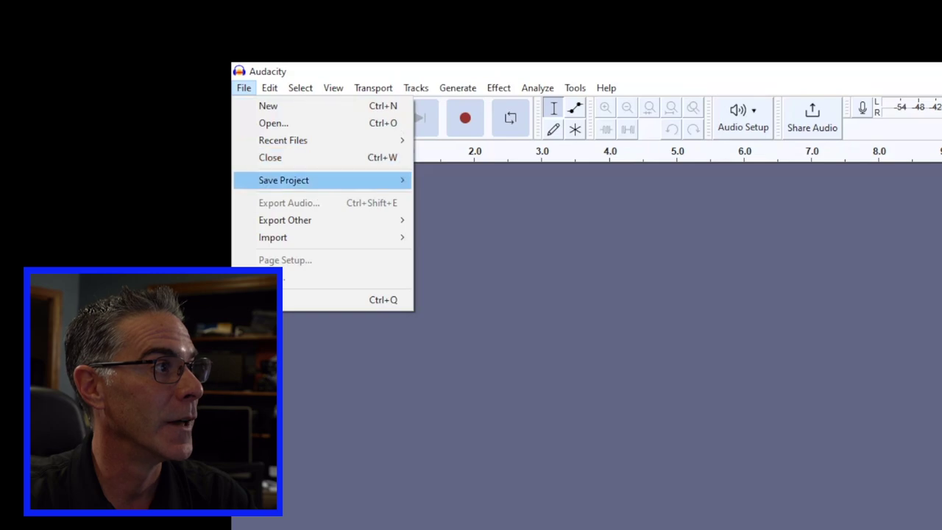
mouse_move(284, 180)
left_click(471, 197)
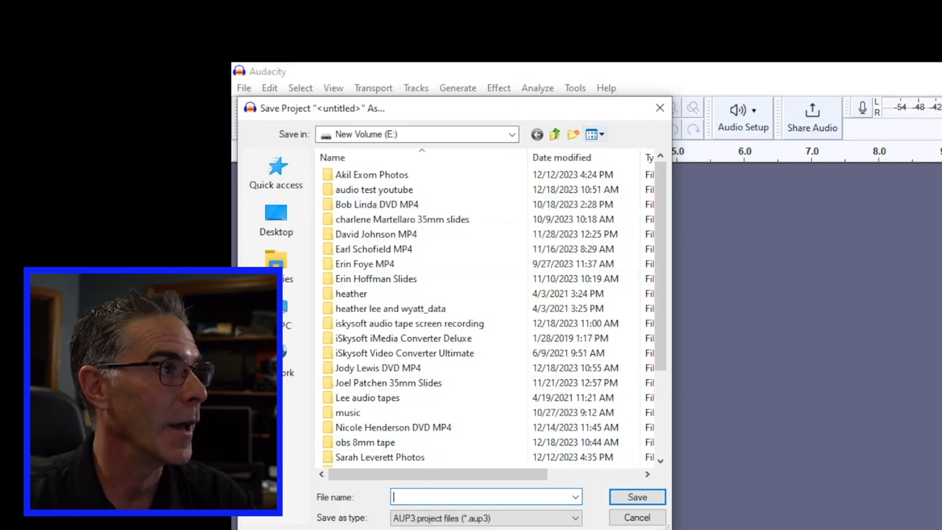
left_click(573, 134)
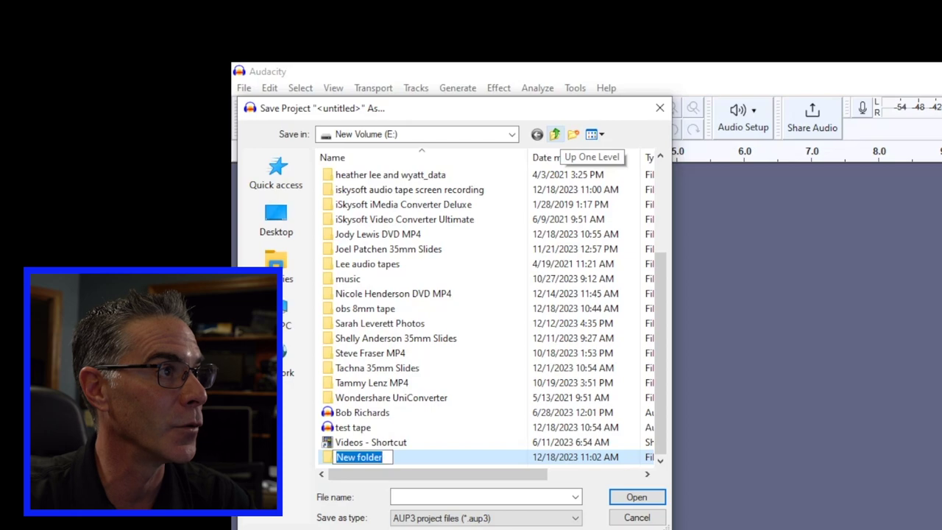
type("bat mitz")
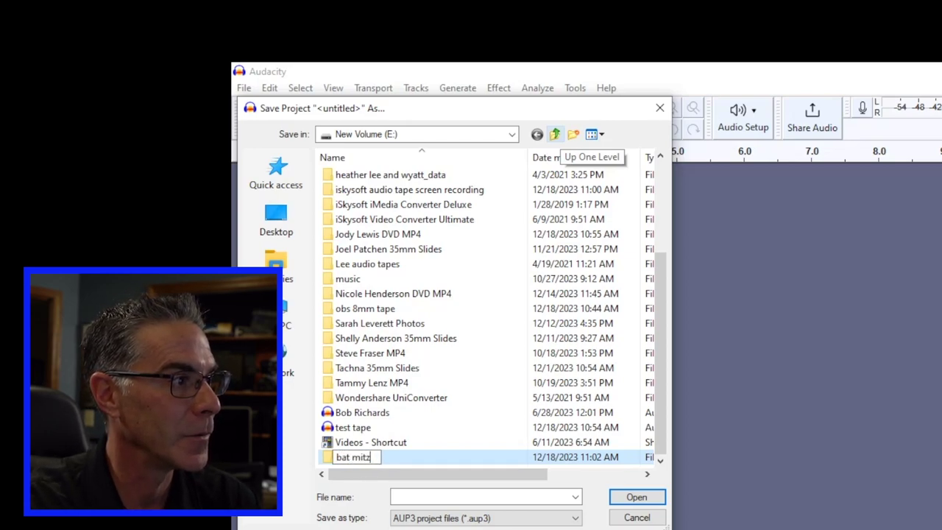
type("vah")
left_click(442, 497)
type("bat mi")
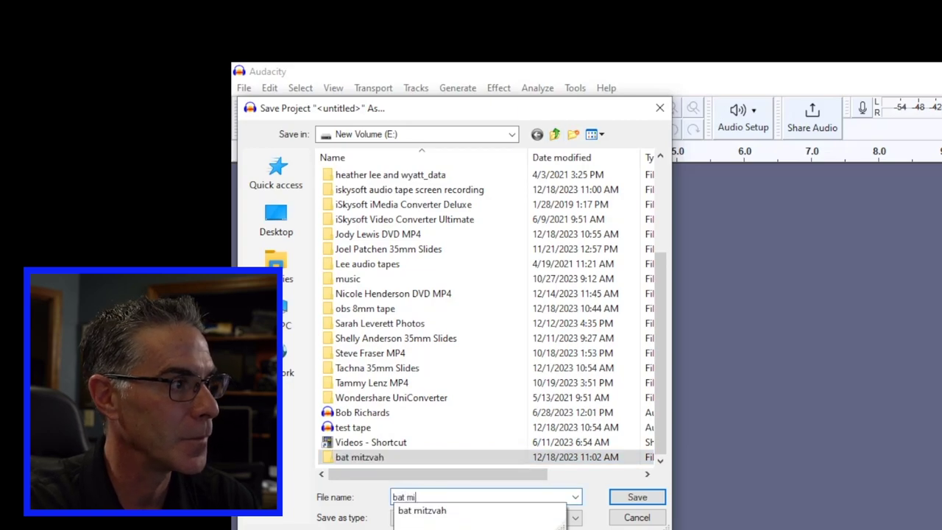
type("tzva")
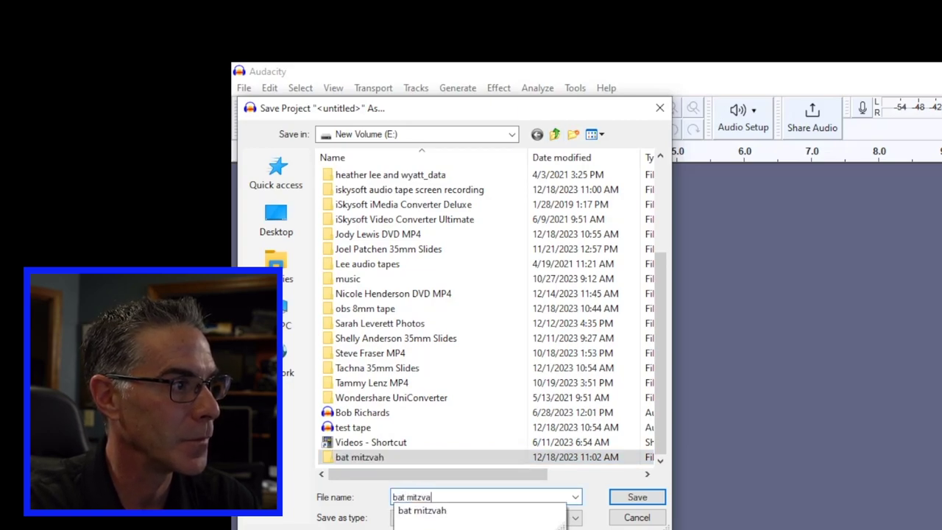
type("h")
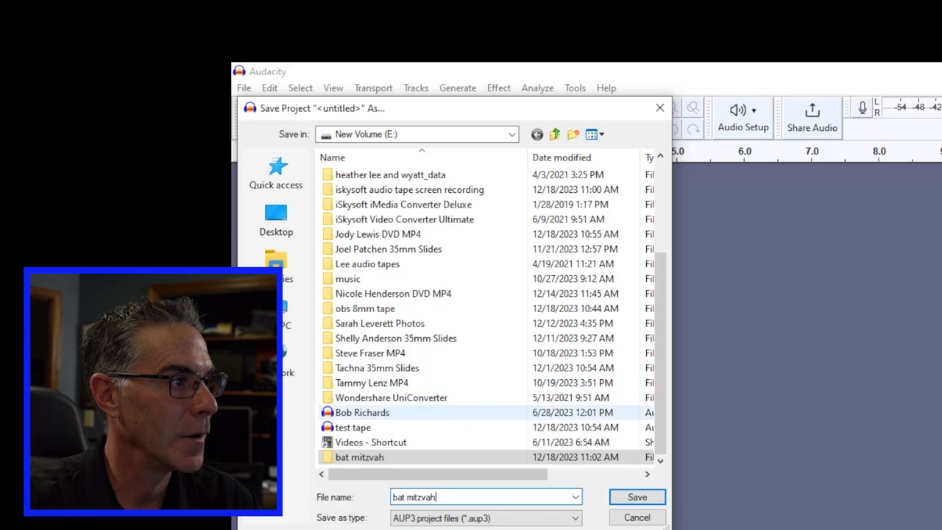
left_click(637, 497)
key("Return")
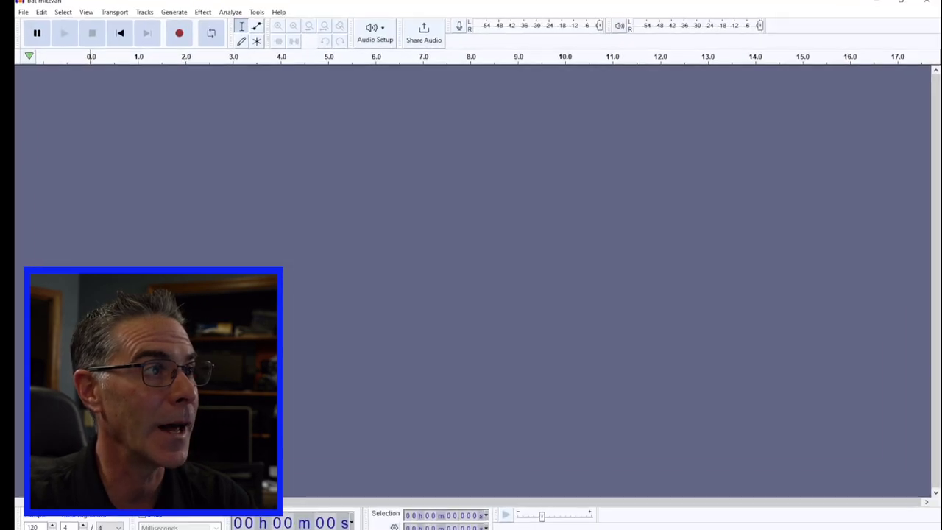
left_click(375, 33)
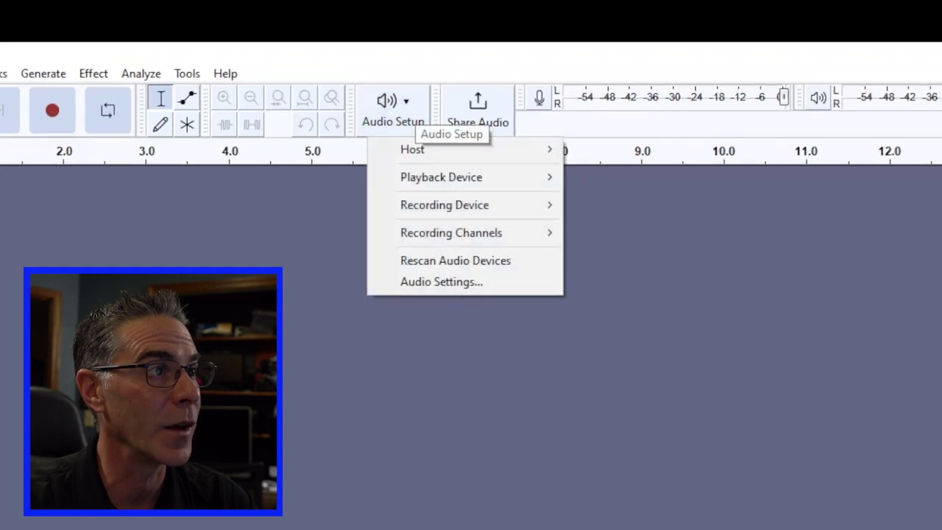
mouse_move(441, 177)
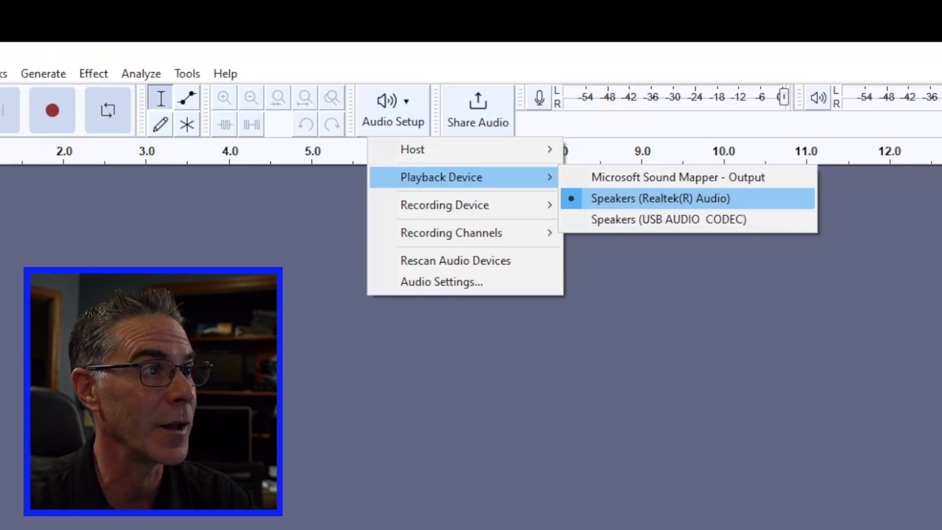
mouse_move(445, 204)
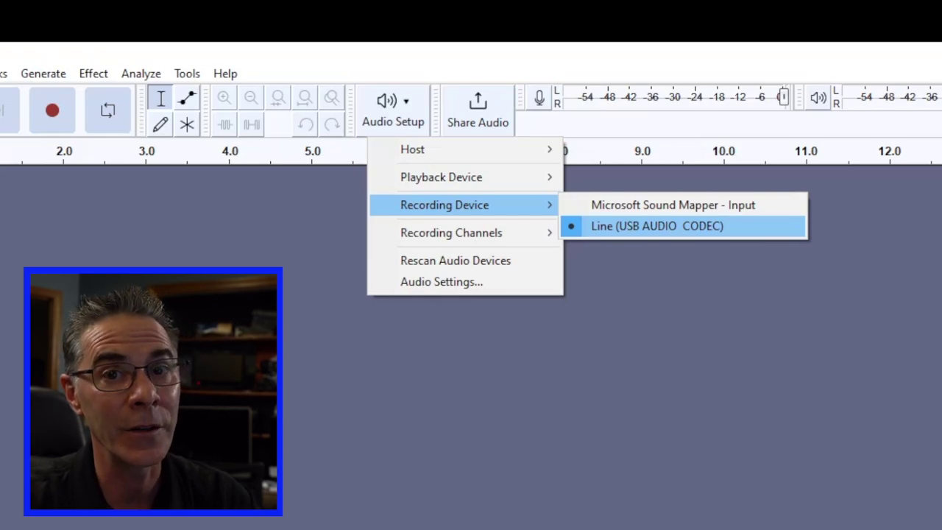
mouse_move(451, 233)
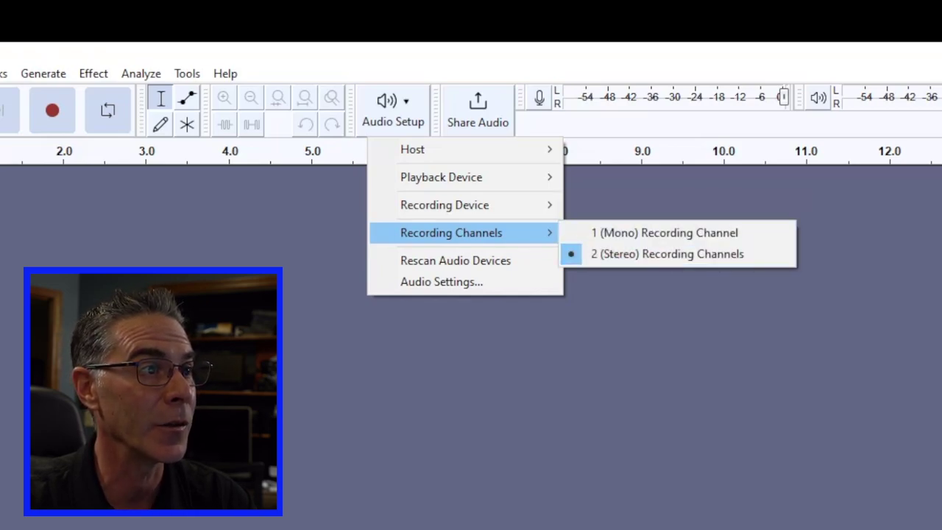
key("Escape")
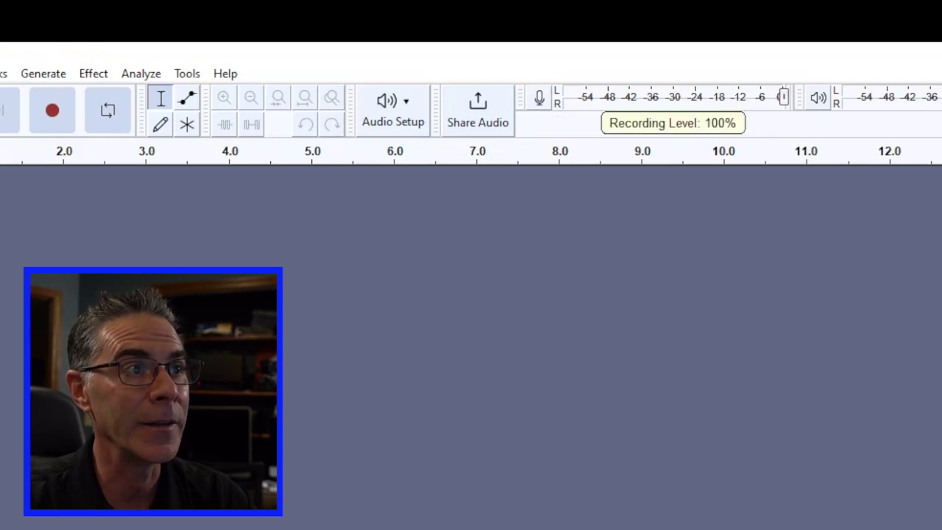
left_click_drag(782, 96, 562, 96)
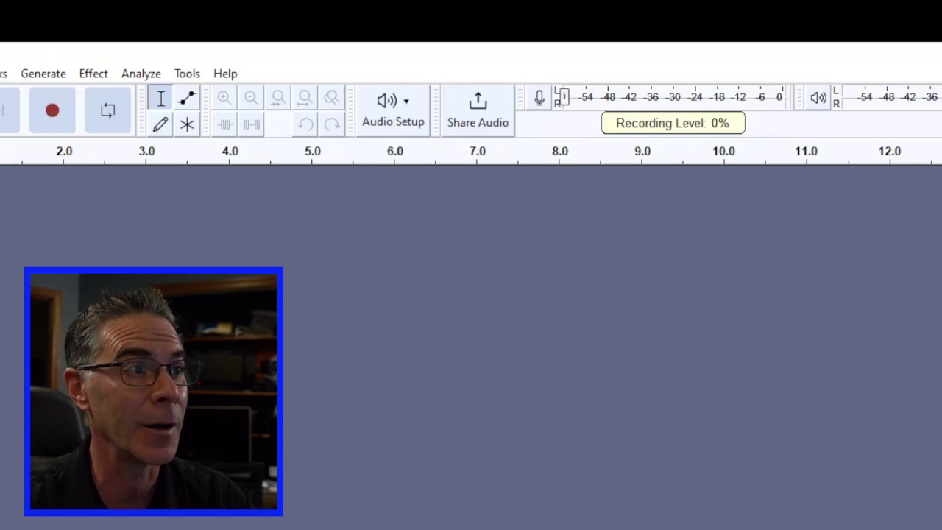
left_click_drag(562, 97, 781, 96)
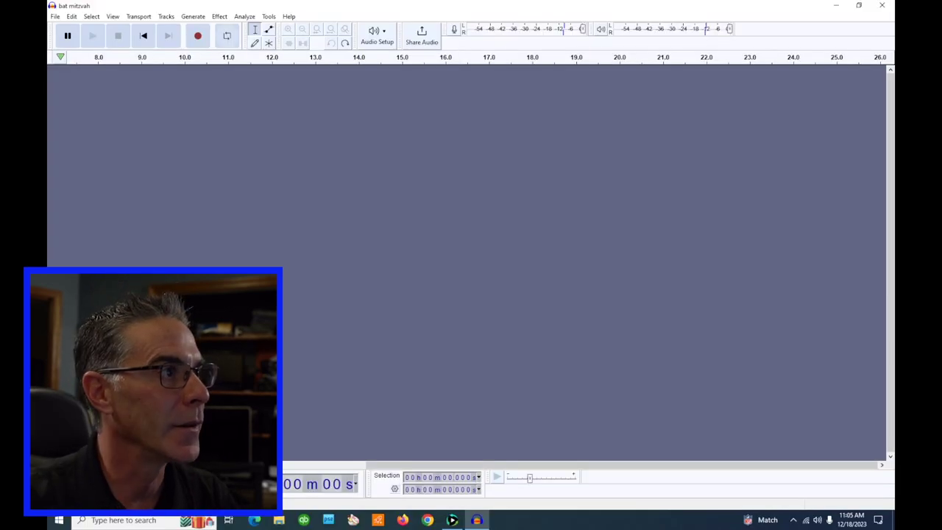
Record about 40 seconds of the playing cassette into a new stereo Audio 1 track
left_click(198, 36)
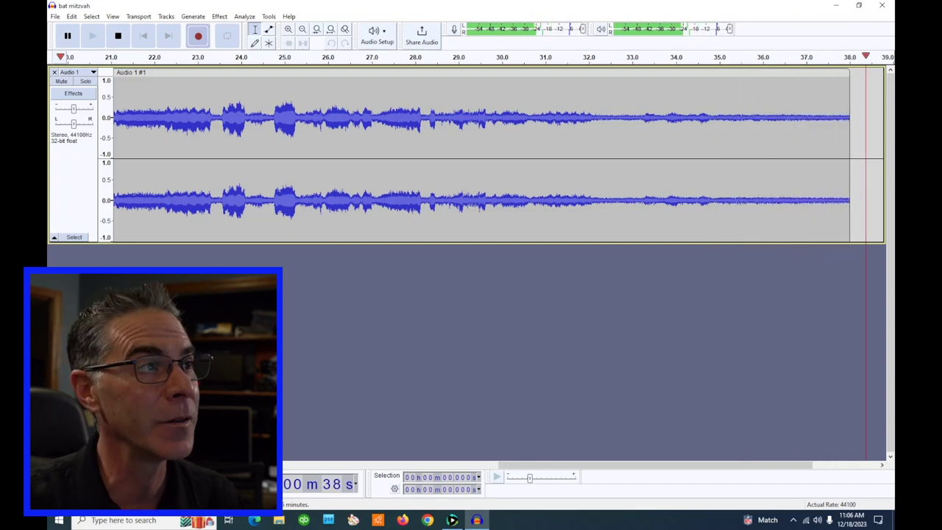
left_click(118, 35)
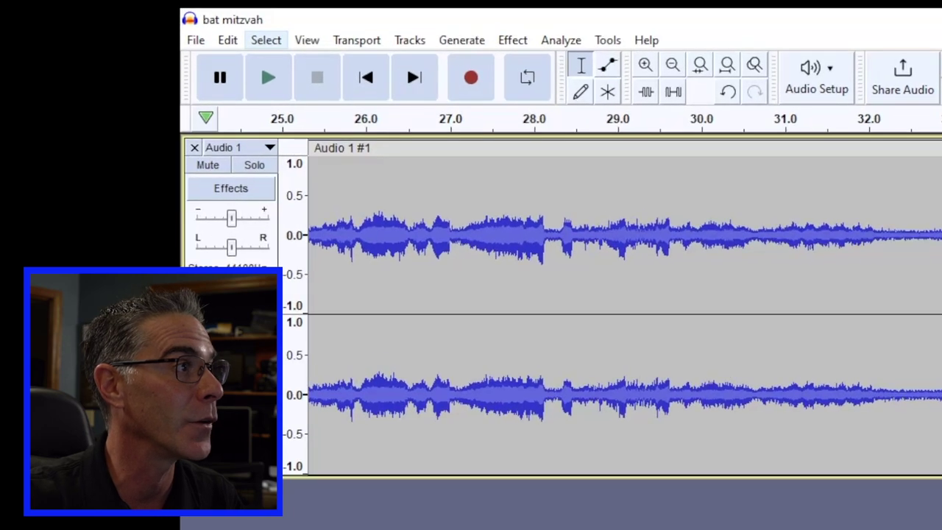
Select all the audio and apply Amplify with 6.271 dB gain
left_click(91, 16)
left_click(284, 62)
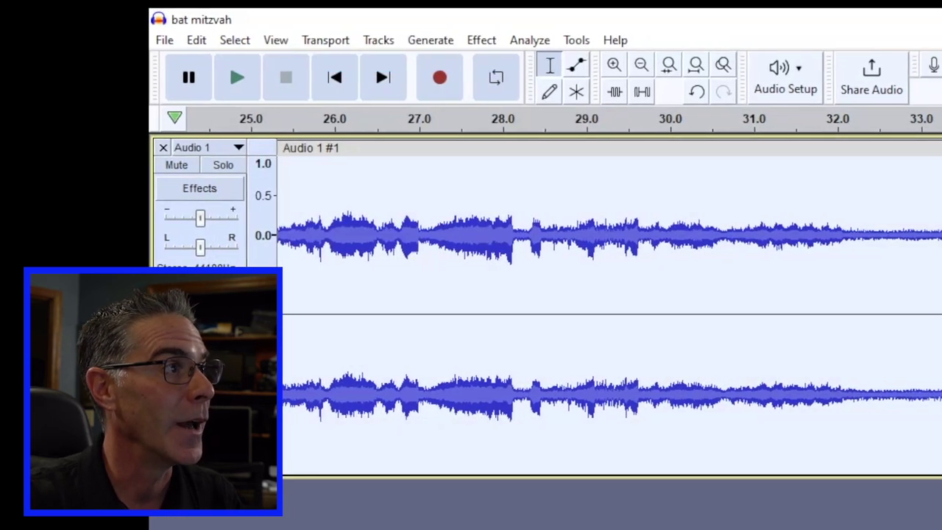
left_click(308, 39)
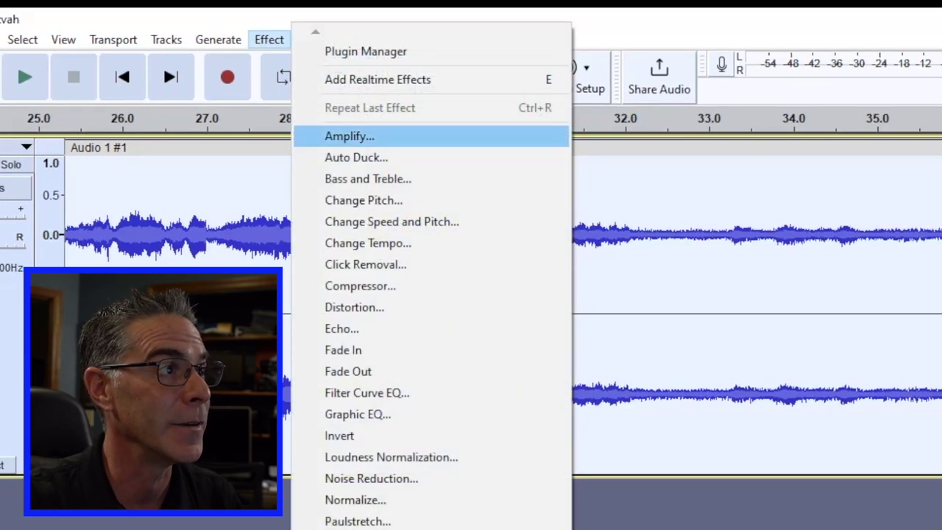
left_click(349, 136)
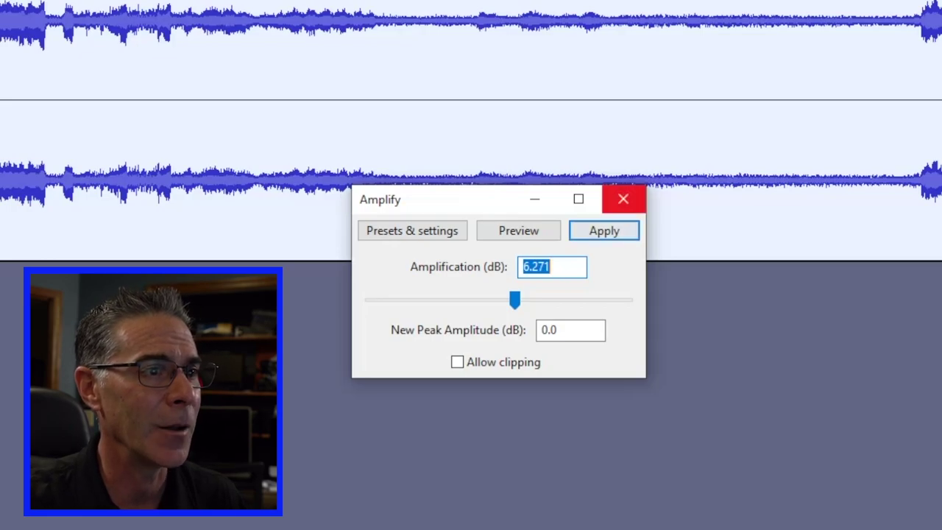
key("Return")
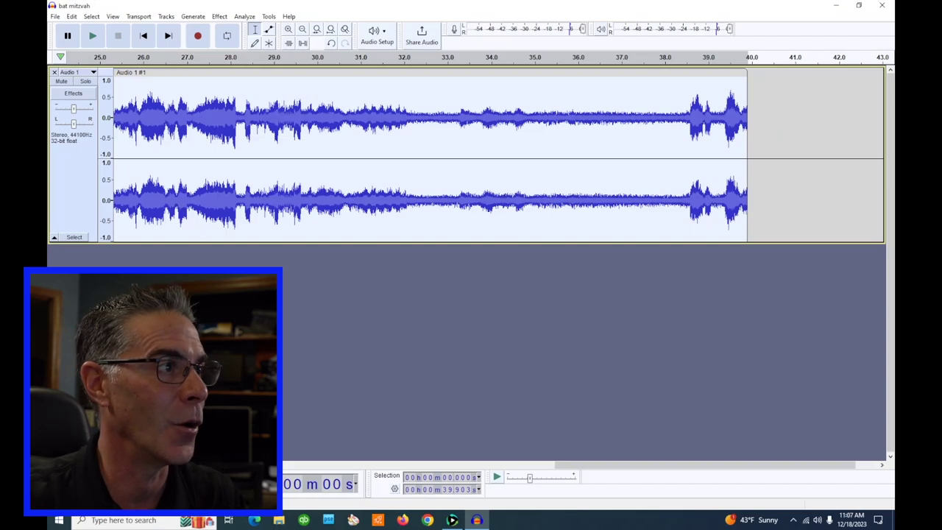
left_click(121, 118)
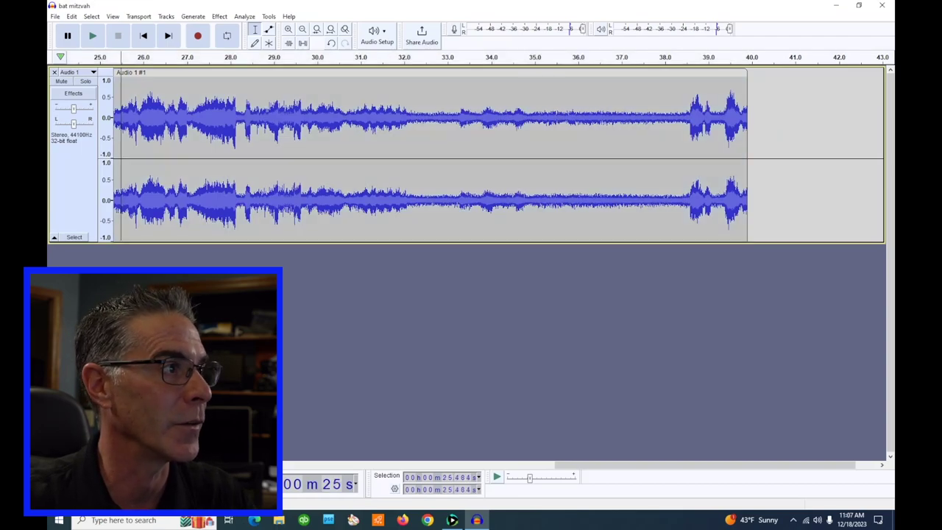
key("space")
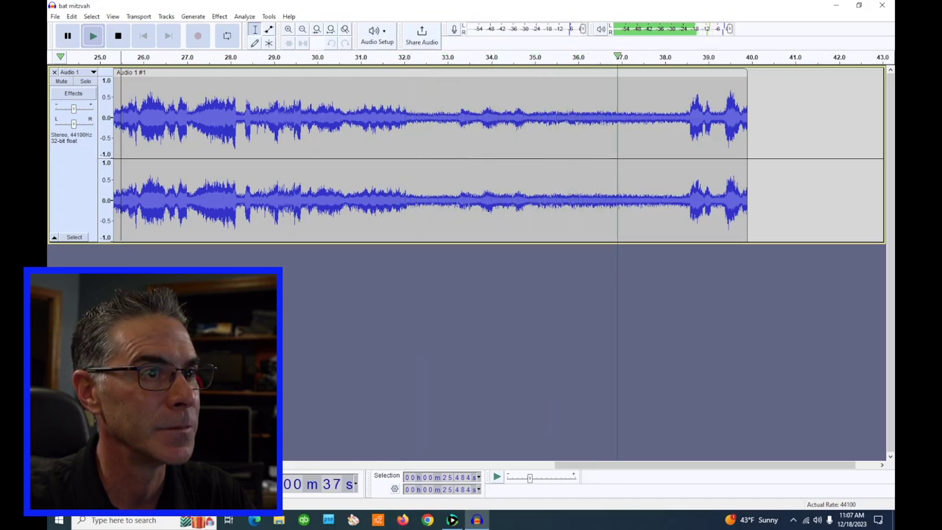
left_click(481, 147)
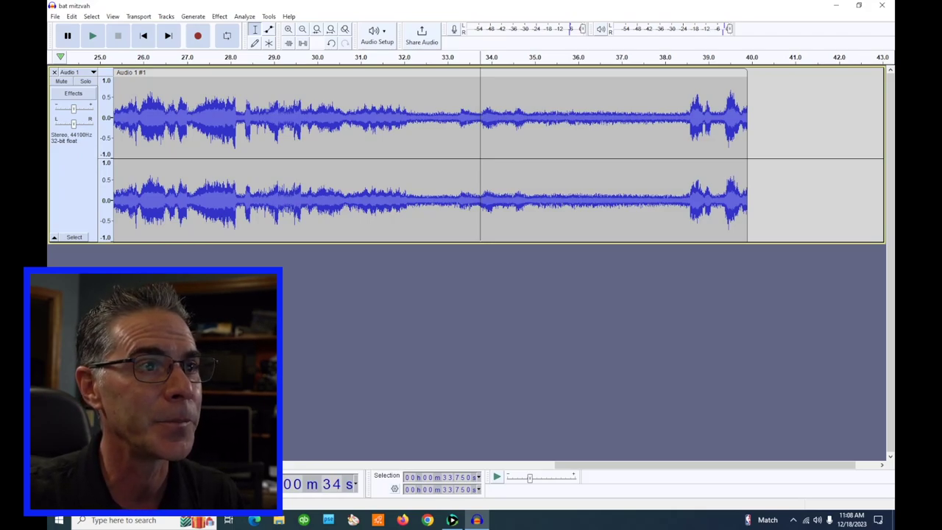
Select the hiss-only stretch from 35.9 to 38.4 s and capture it as the noise profile
left_click_drag(682, 117, 548, 118)
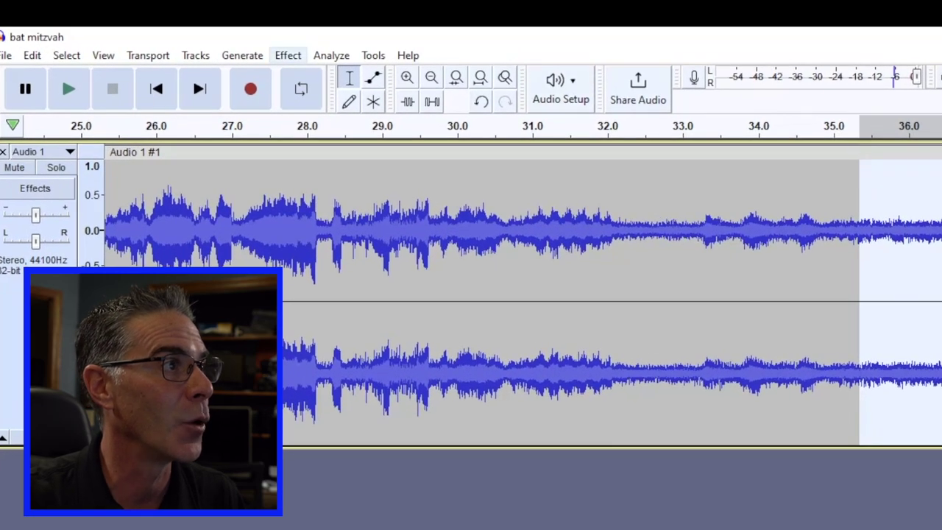
left_click(287, 56)
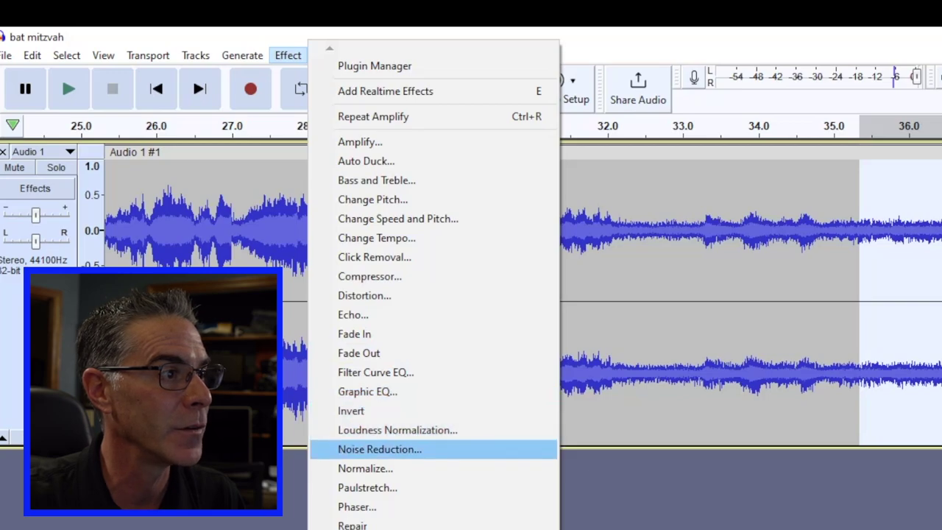
left_click(379, 449)
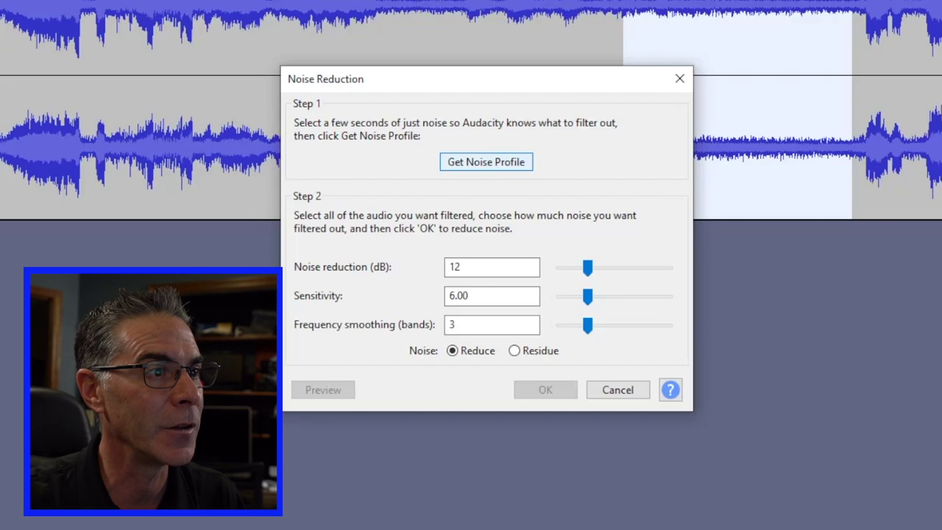
key("Return")
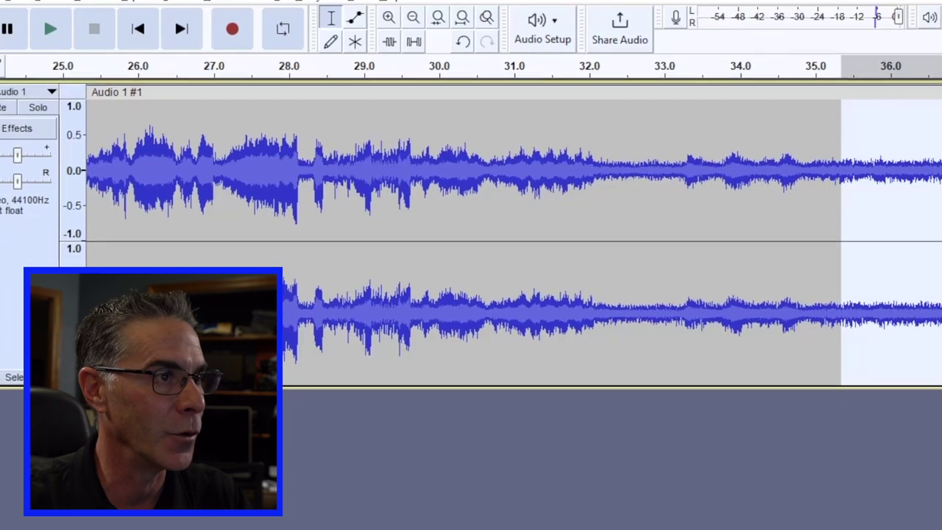
Select the whole recording and apply Noise Reduction at 12 dB, sensitivity 6.00, smoothing 3 bands
left_click(372, 40)
key("Escape")
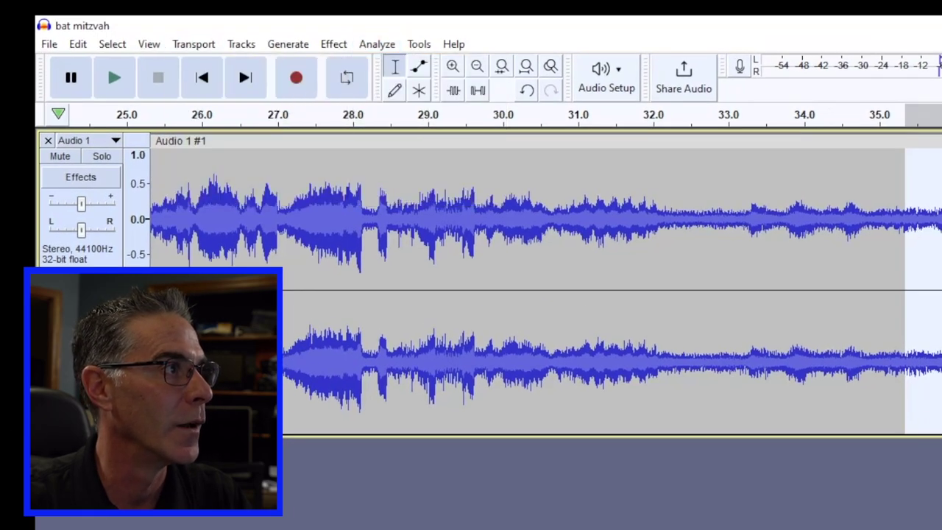
left_click(111, 44)
left_click(129, 64)
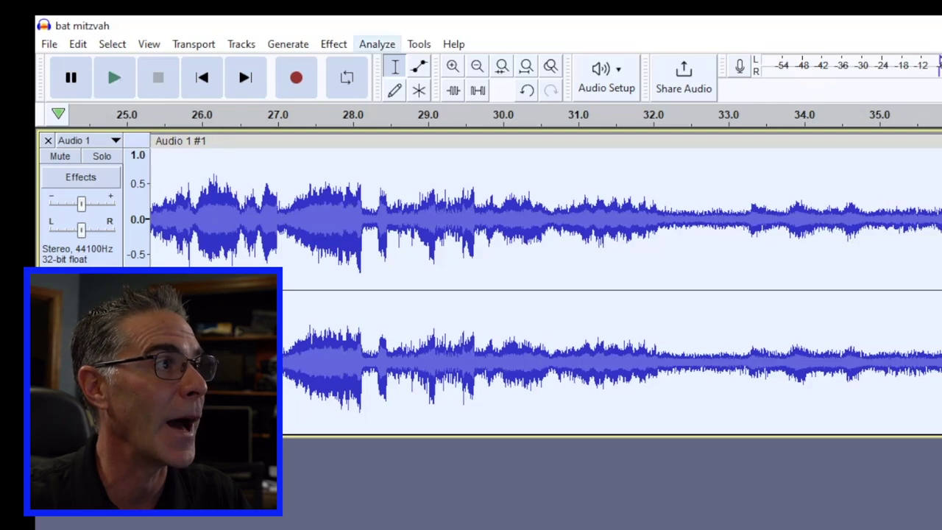
left_click(333, 44)
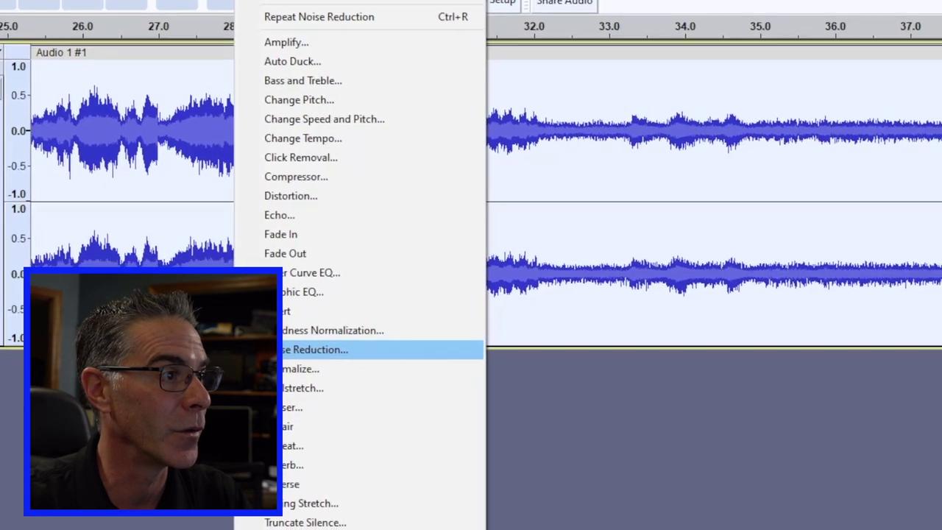
left_click(258, 349)
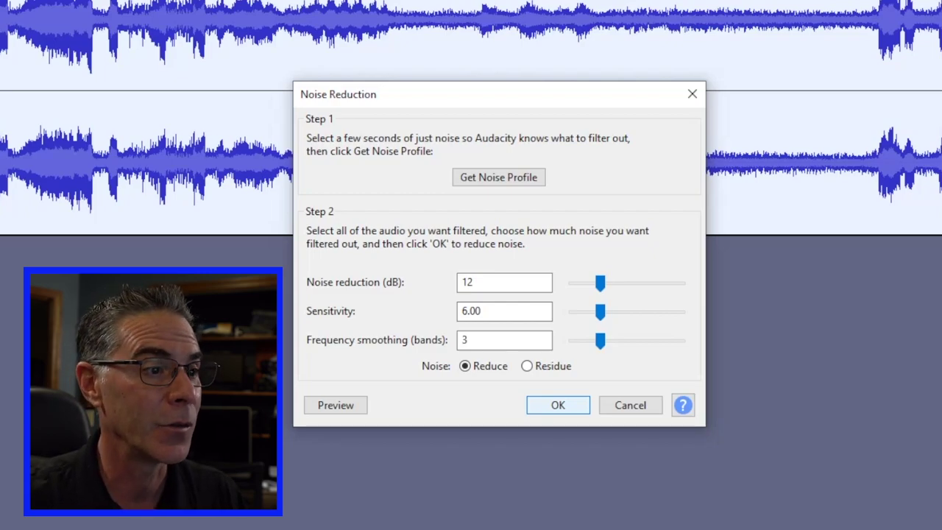
key("Return")
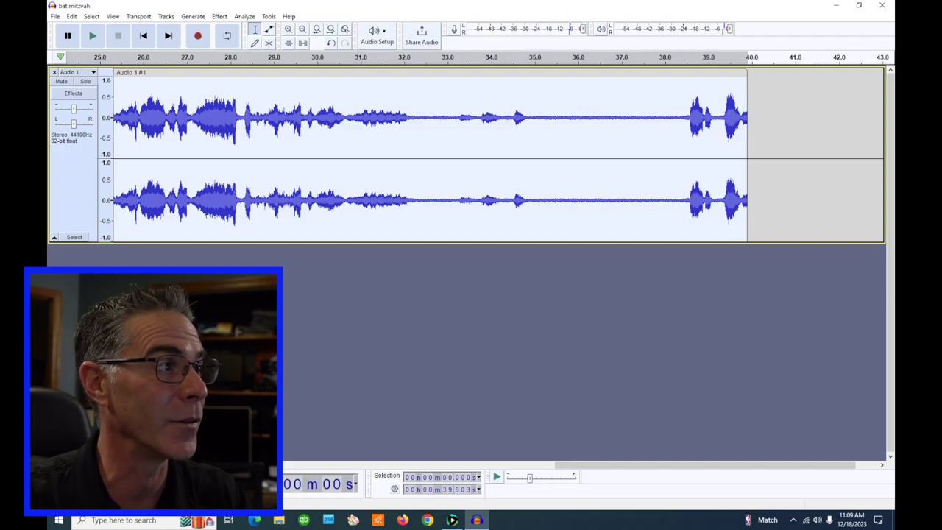
left_click(116, 118)
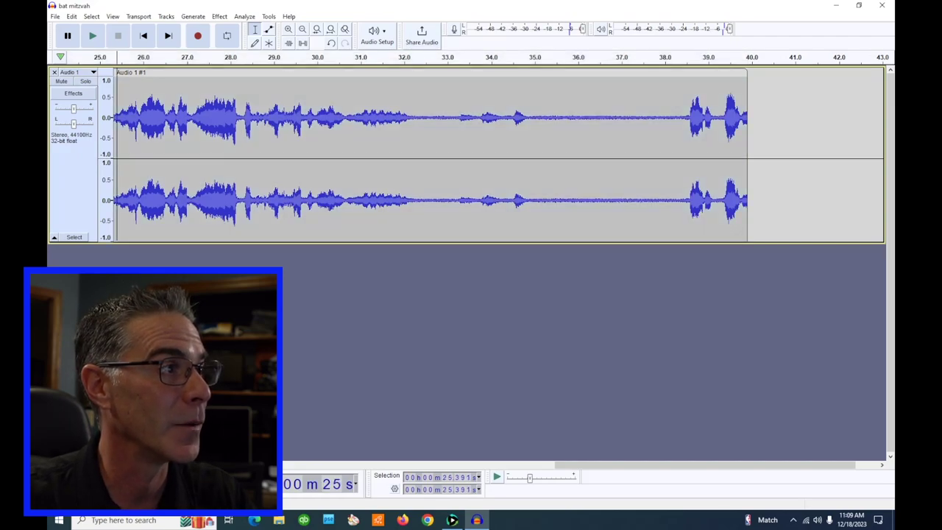
key("space")
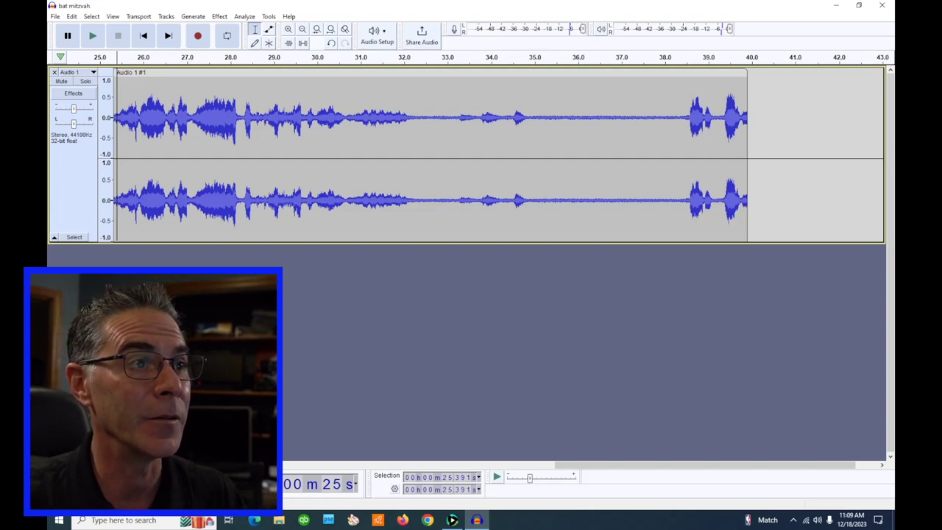
left_click_drag(532, 147, 673, 147)
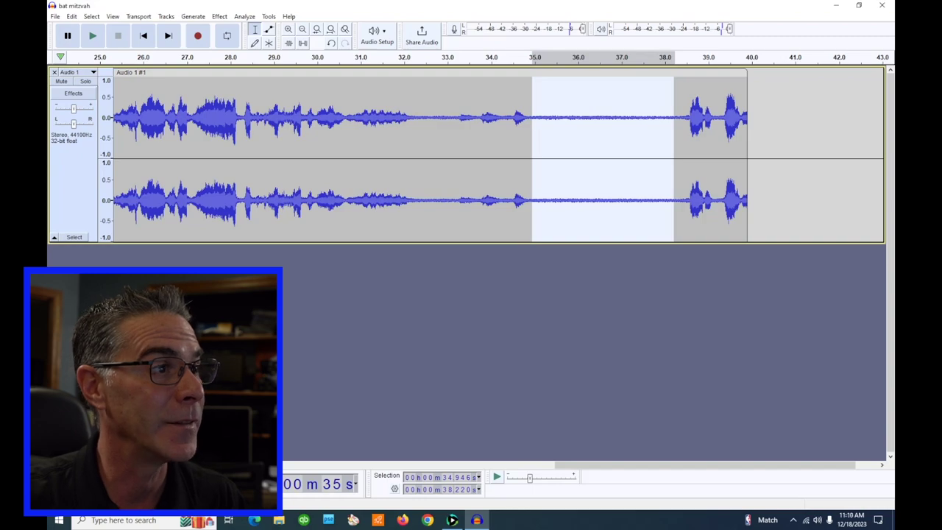
left_click(437, 147)
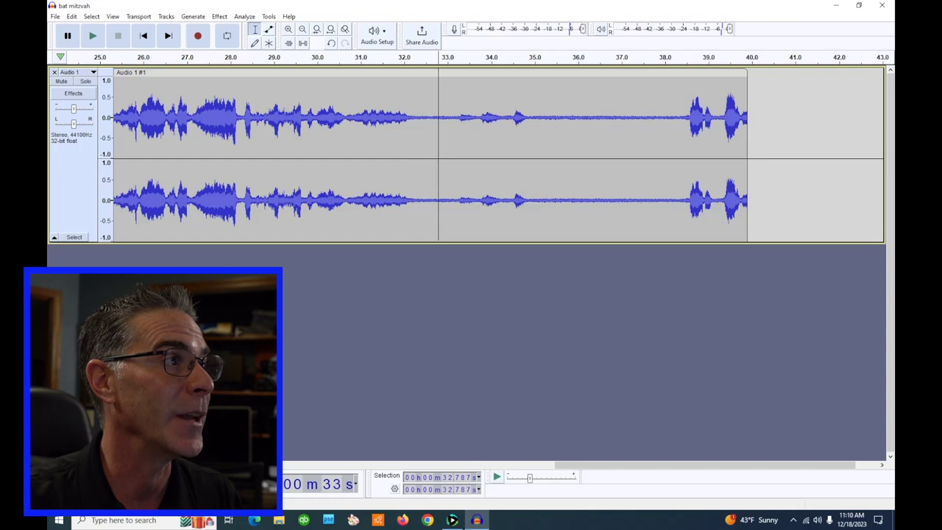
left_click(219, 16)
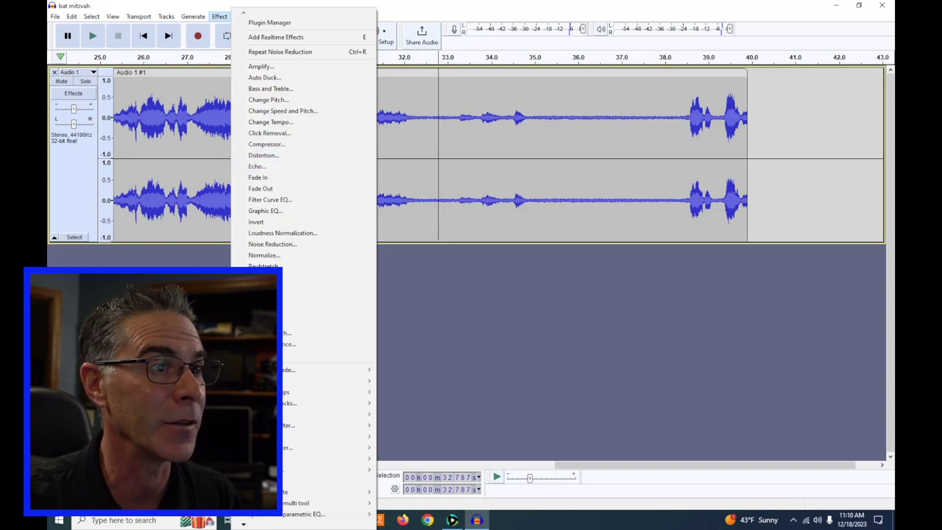
left_click(607, 148)
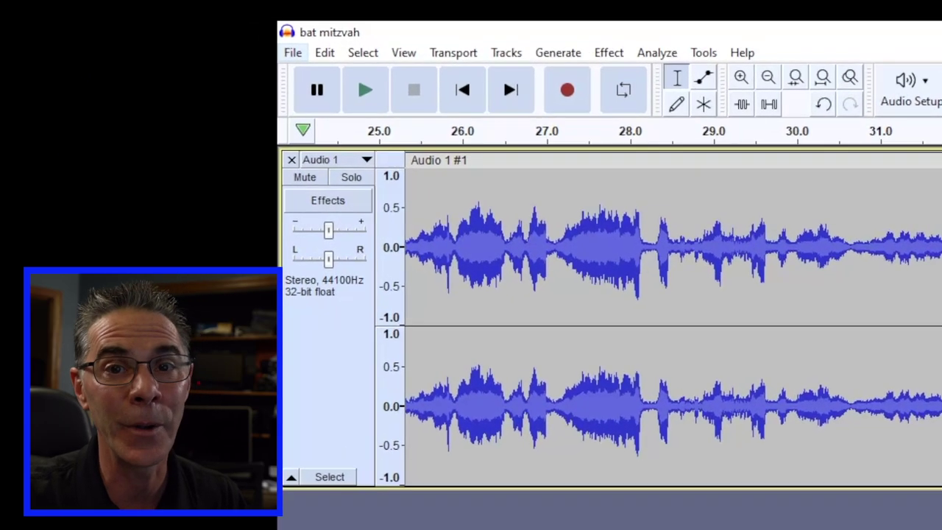
Start Export Audio and keep MP3 Files as the export format
key("alt+f")
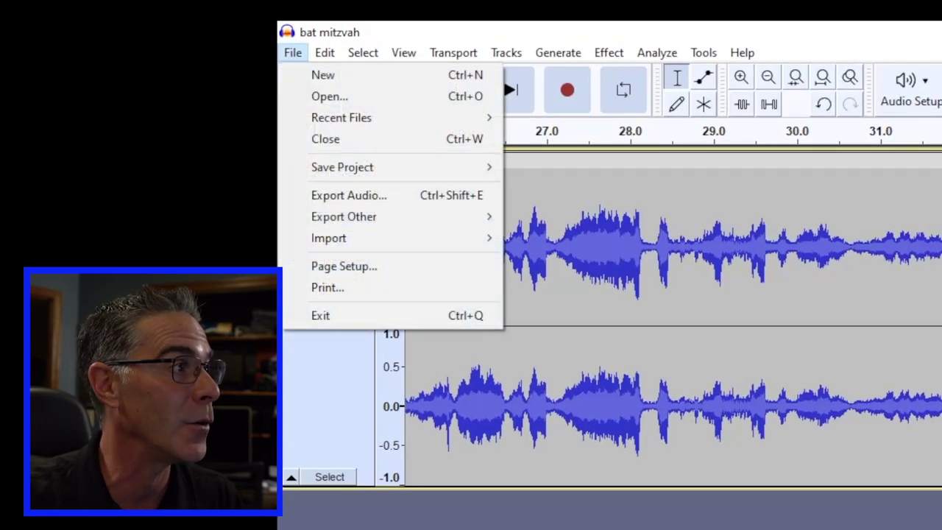
key("Down")
key("Down")
key("Down")
key("Down")
key("Down")
key("Down")
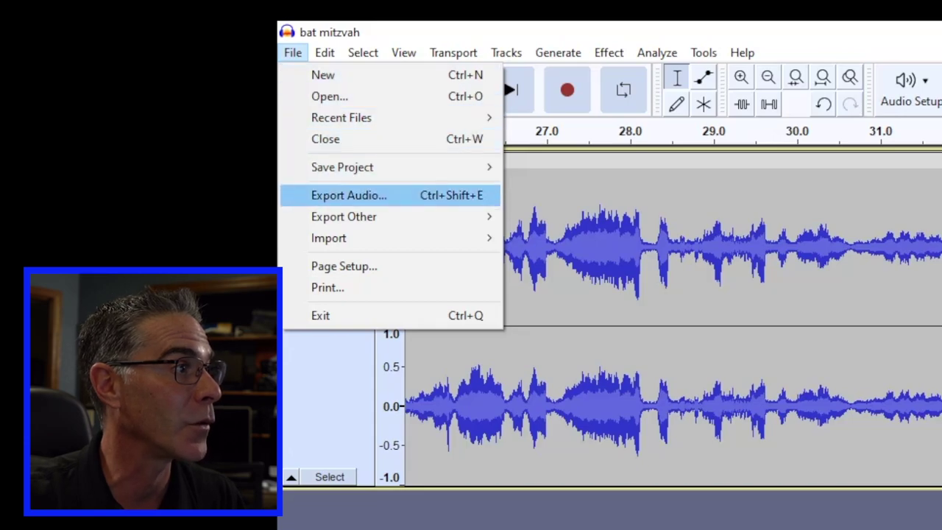
key("Return")
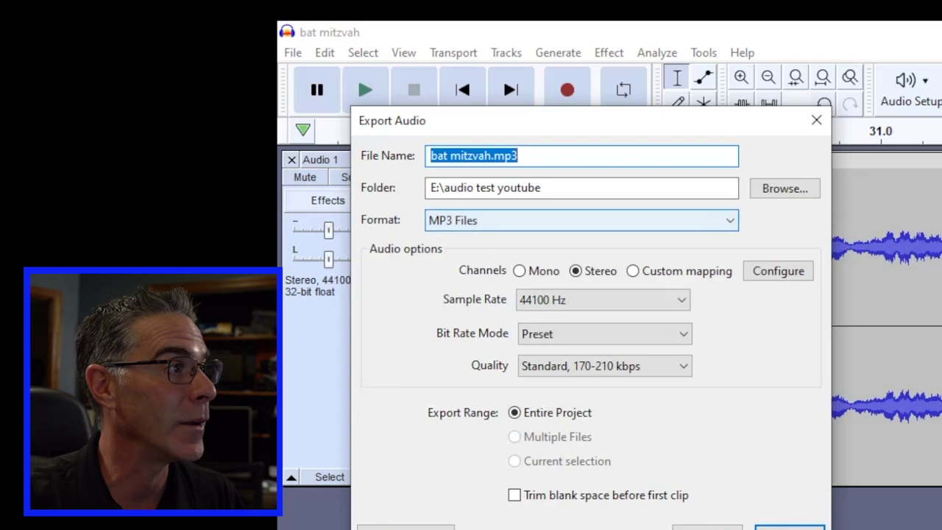
left_click(582, 220)
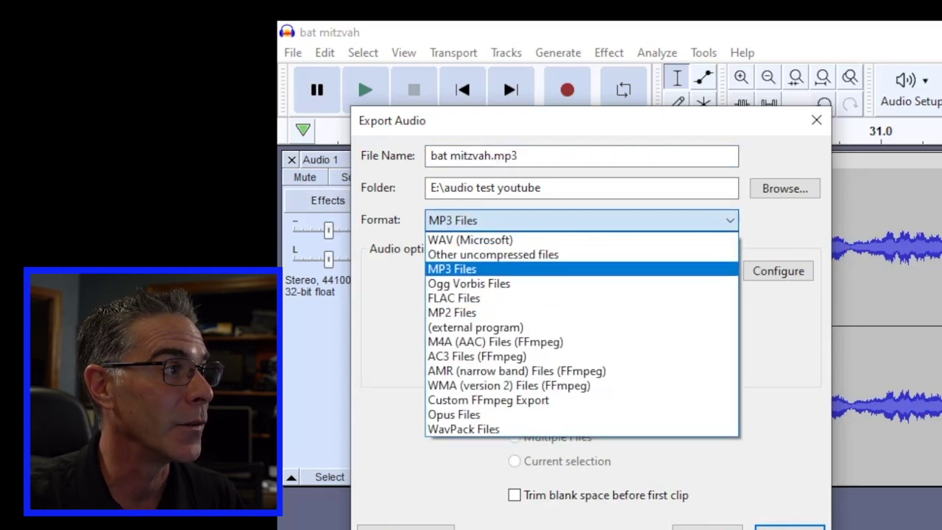
key("Up")
key("Down")
key("Down")
key("Down")
key("Down")
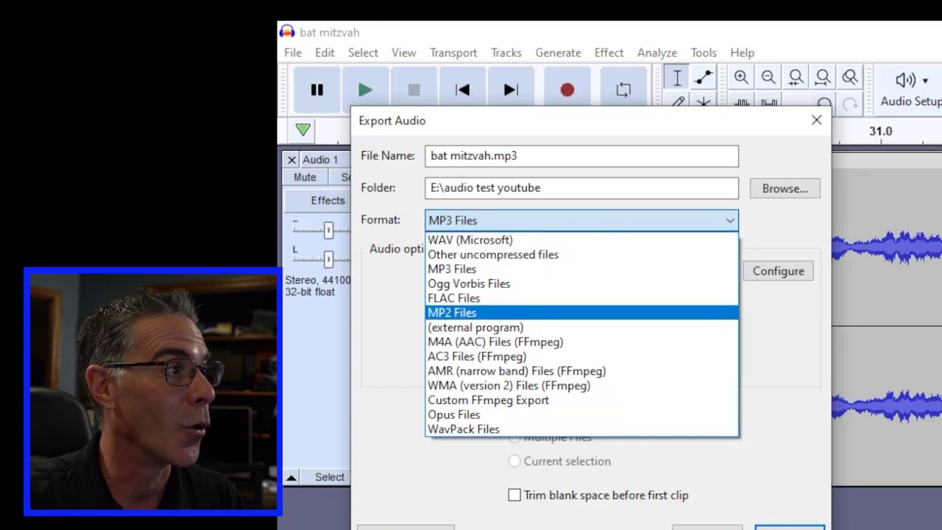
key("Up")
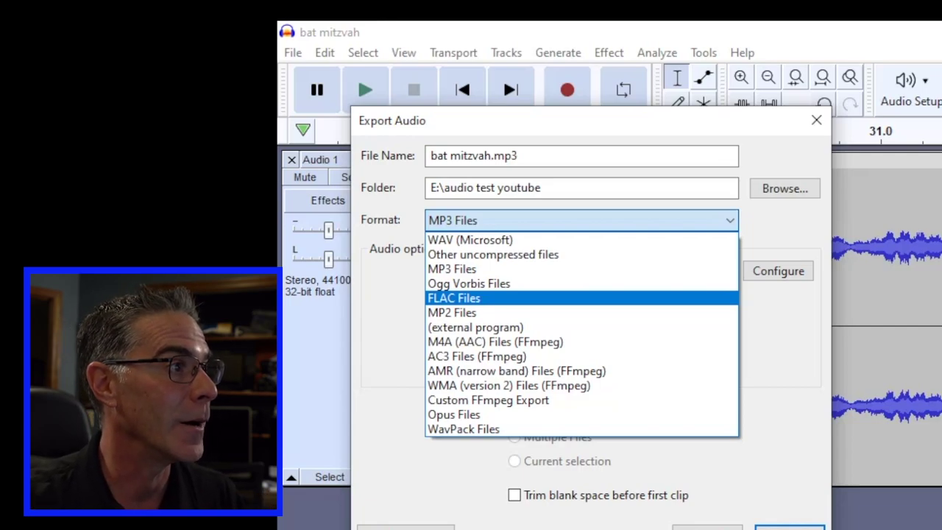
key("Up")
key("Up")
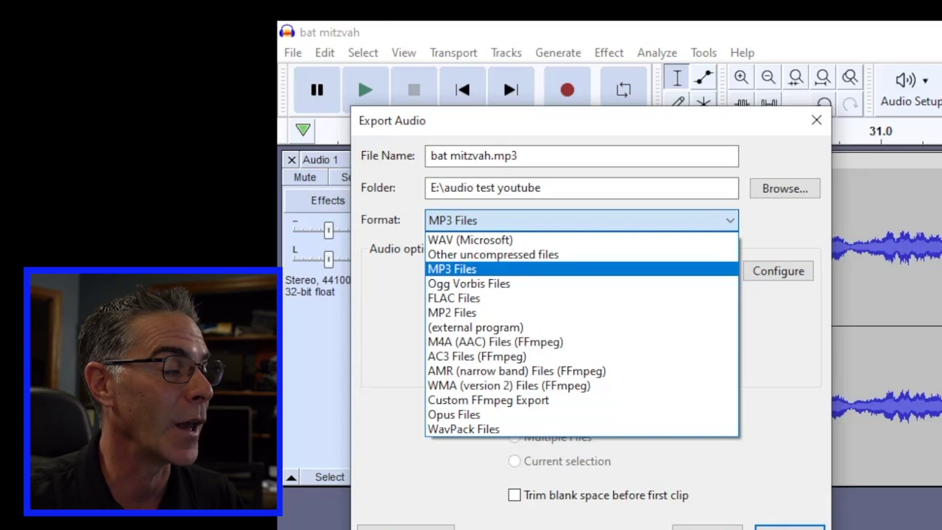
key("Return")
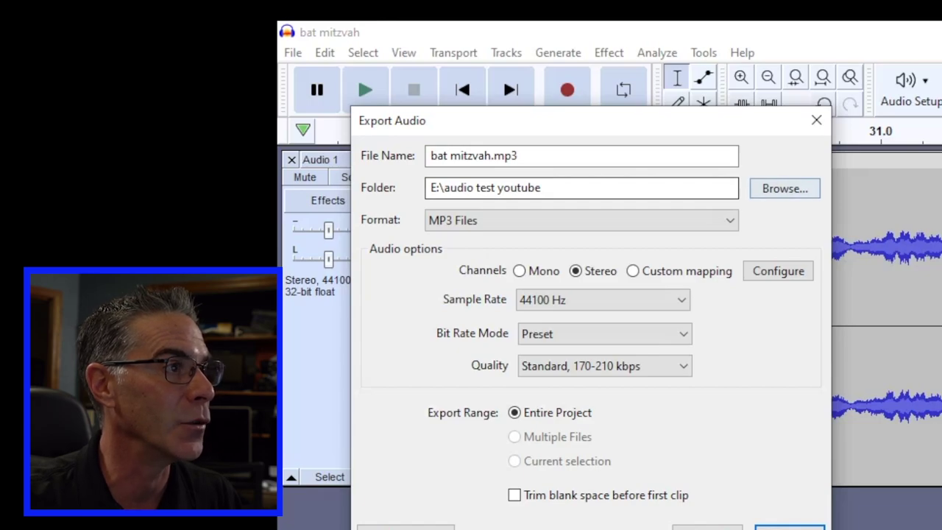
Export bat mitzvah.mp3 into E:\audio test youtube, then minimize Audacity
left_click(784, 188)
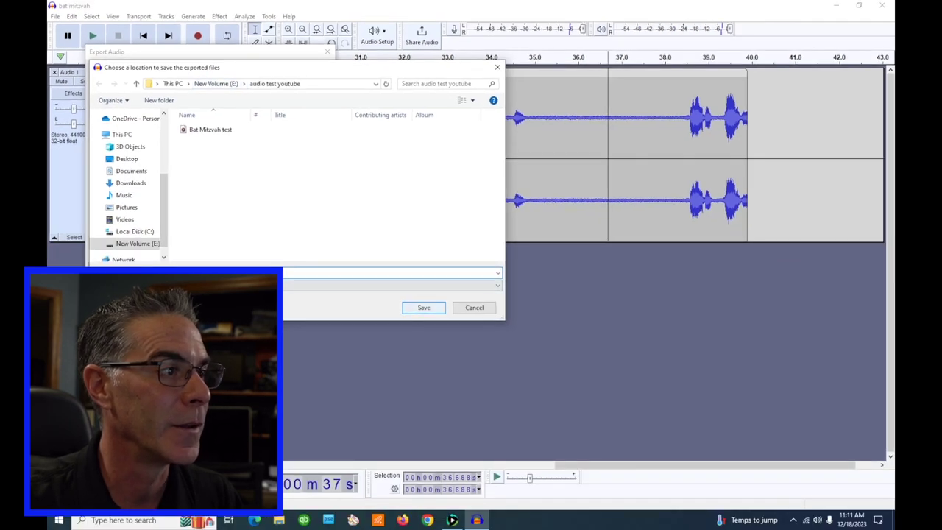
left_click(423, 307)
left_click(313, 267)
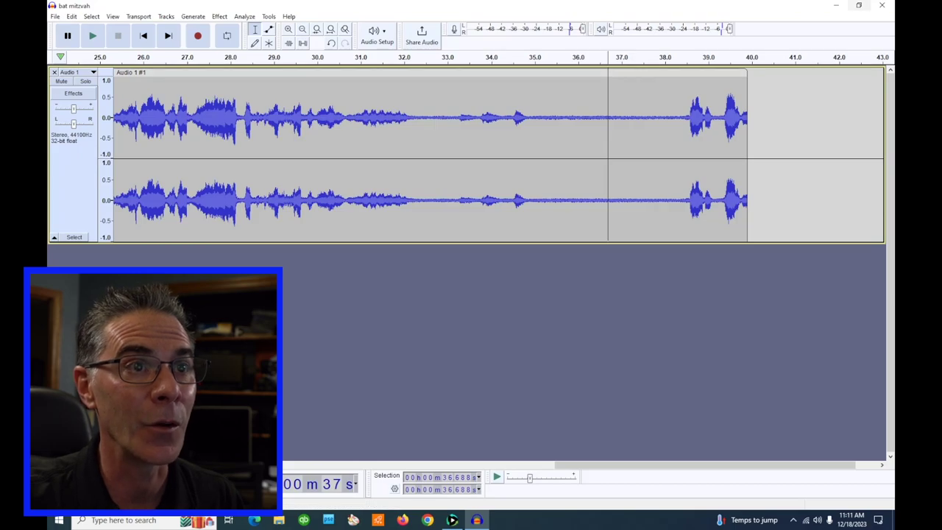
left_click(836, 5)
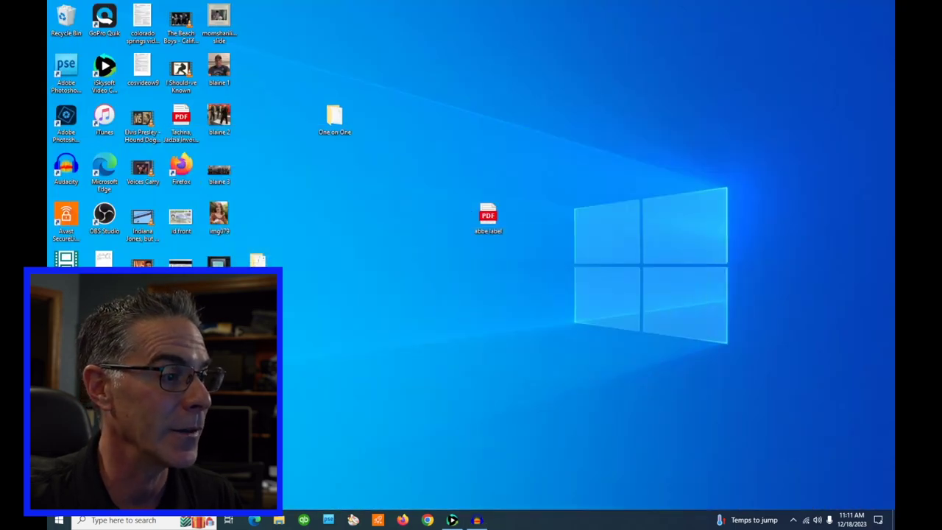
Play the exported bat mitzvah.mp3 from the audio test youtube folder in Media Player
left_click(279, 520)
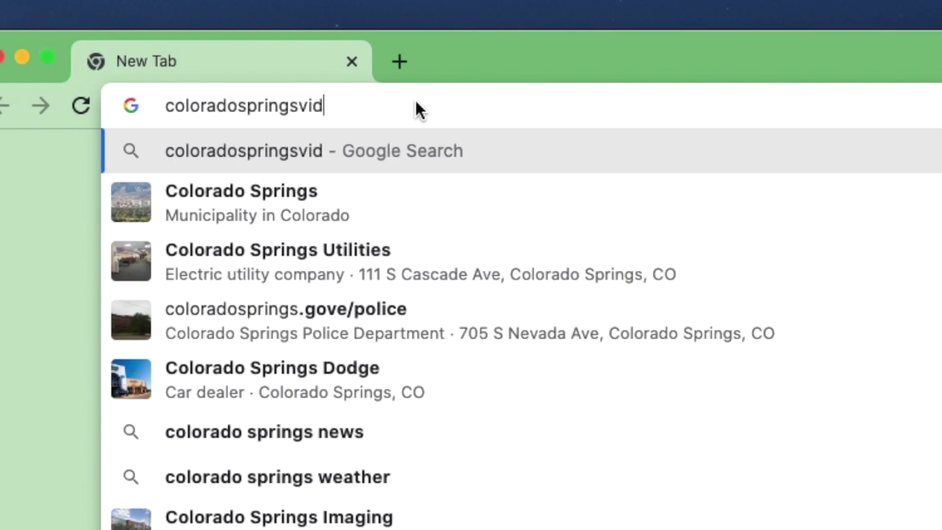
Load the Colorado Springs Video site, go to Digital Media Transfers, and scroll to the order form
key("Return")
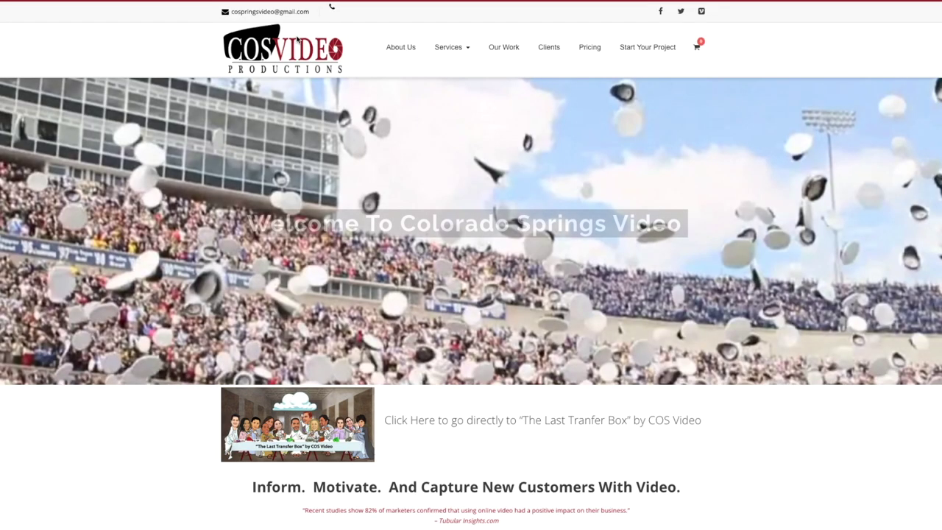
mouse_move(456, 51)
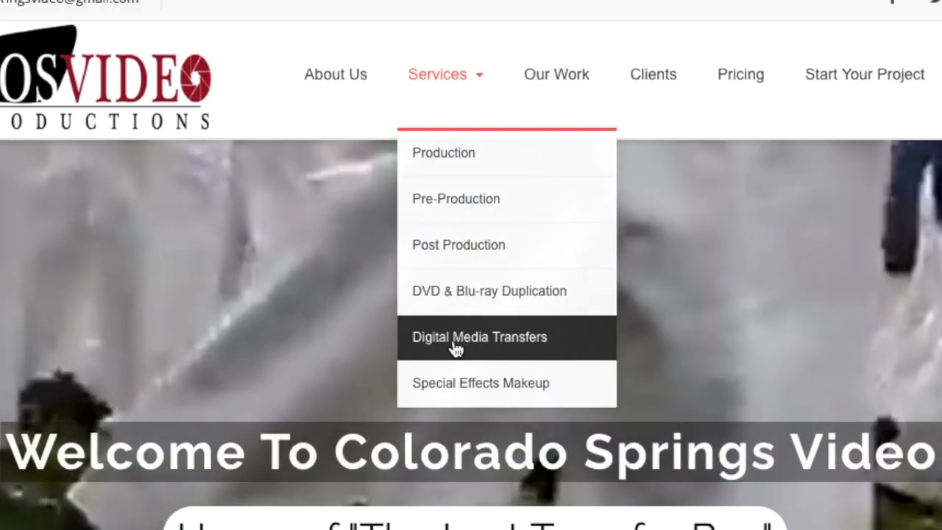
left_click(457, 172)
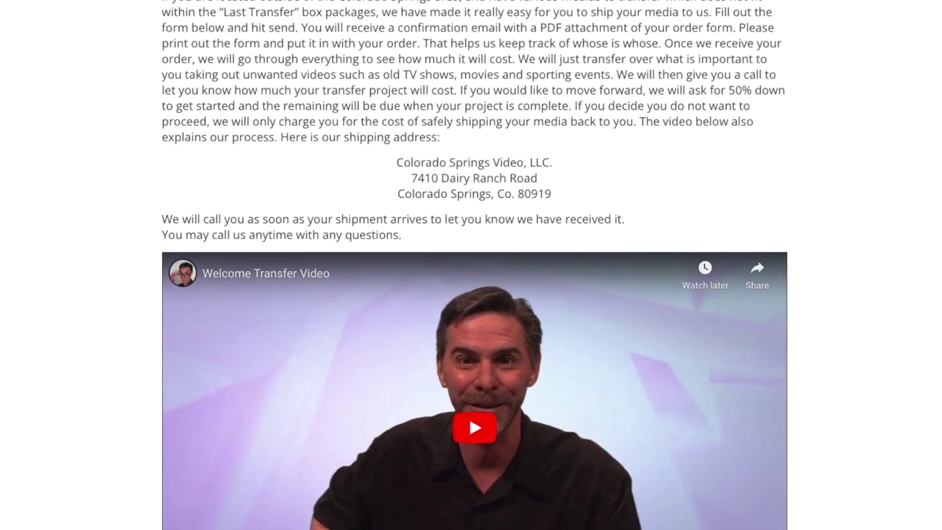
scroll(474, 265, "down", 9)
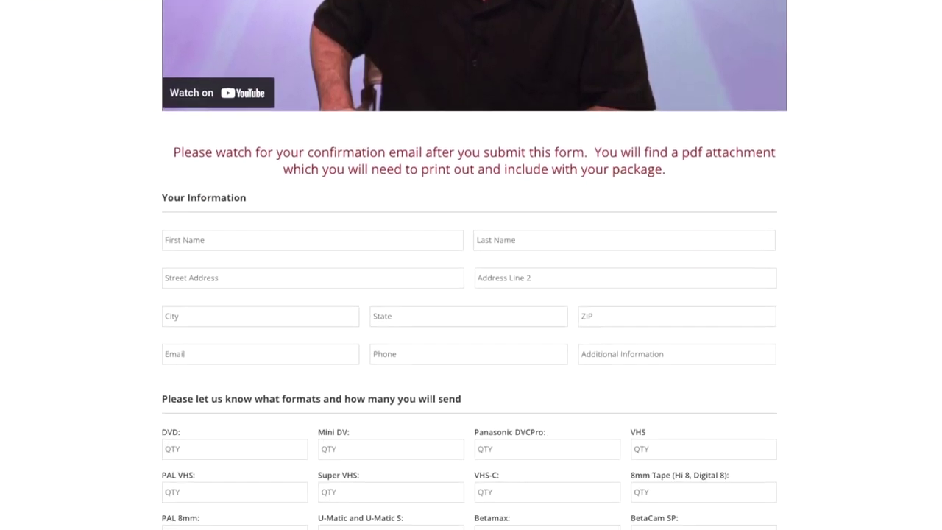